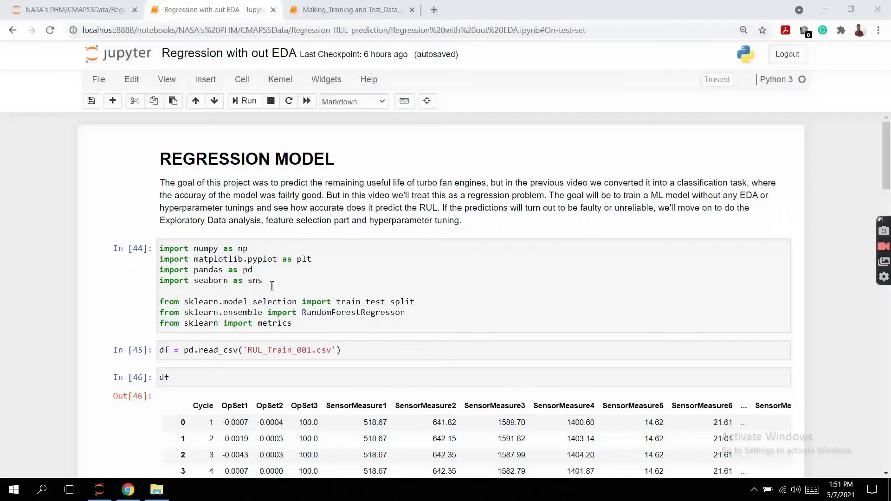
# Step: Highlight the model selection, ensemble and metrics imports in the library import cell
pyautogui.click(302, 303)
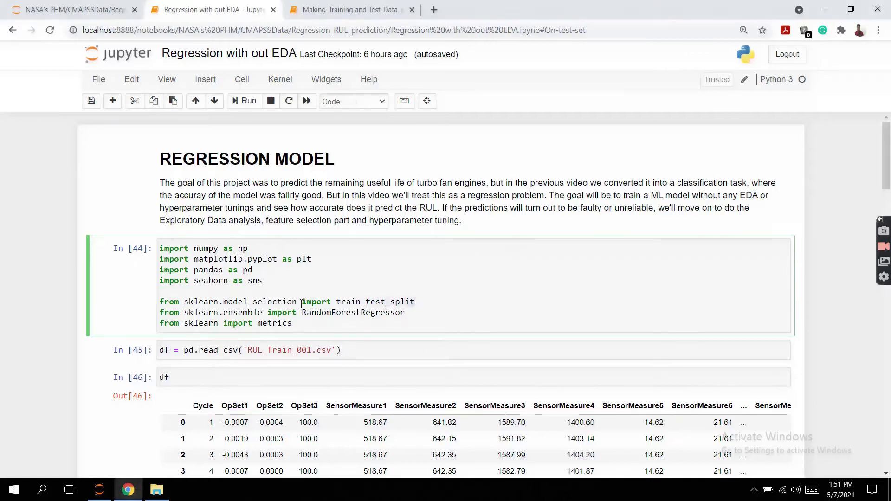
pyautogui.moveTo(302, 303)
pyautogui.mouseDown()
pyautogui.moveTo(397, 314)
pyautogui.moveTo(244, 317)
pyautogui.mouseUp()
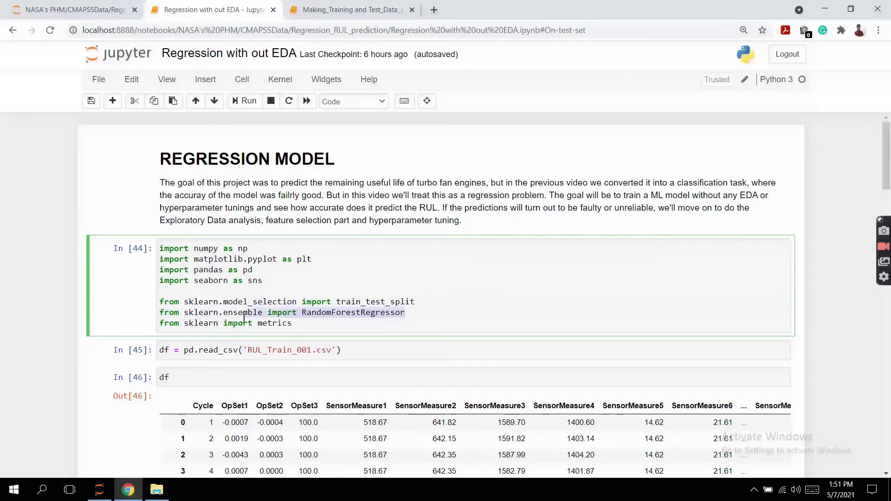
pyautogui.moveTo(292, 323); pyautogui.dragTo(267, 325)
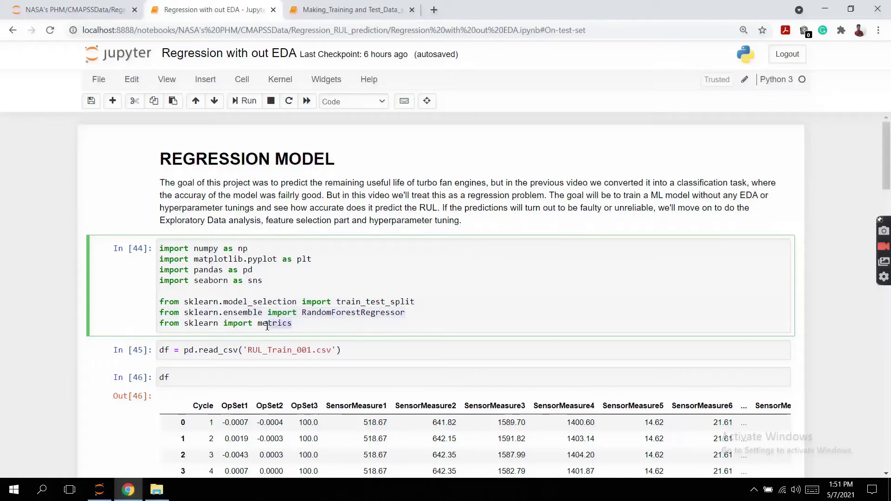
pyautogui.click(375, 355)
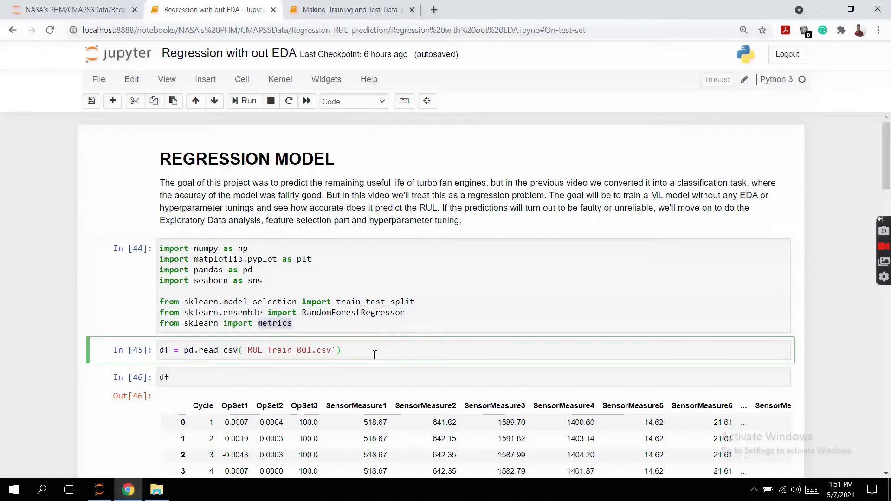
pyautogui.scroll(-1, 374, 355)
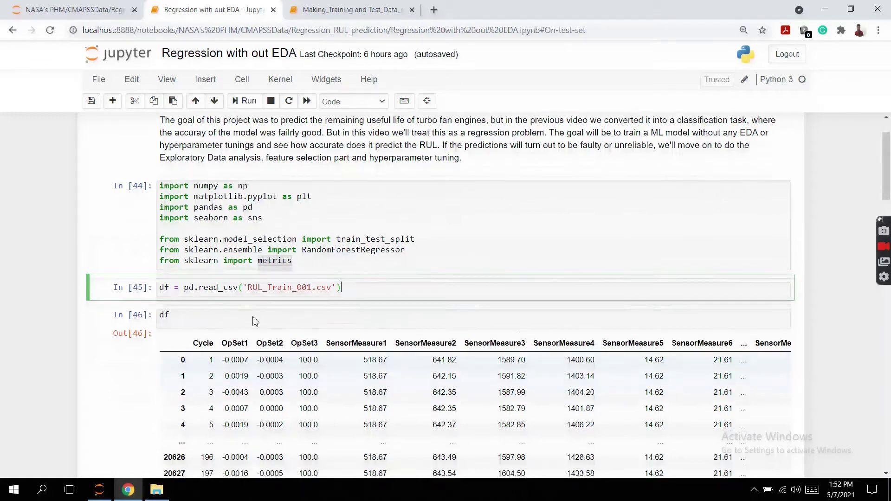
pyautogui.scroll(-2, 279, 279)
# Step: Inspect the df output, highlighting its Cycle and RUL column headers
pyautogui.click(194, 207)
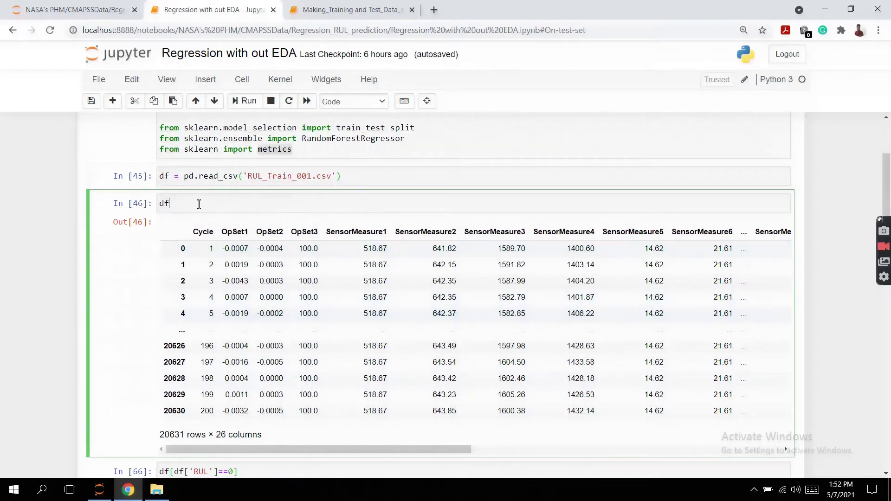
pyautogui.scroll(-2, 332, 394)
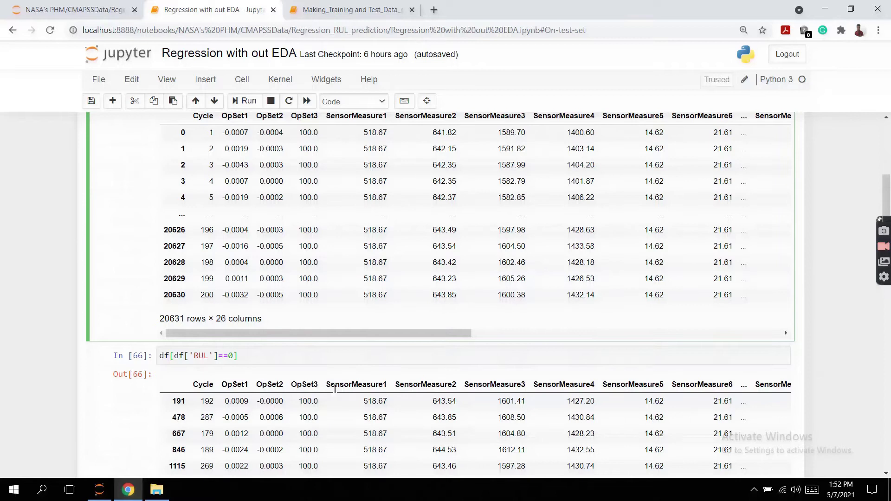
pyautogui.scroll(1, 235, 215)
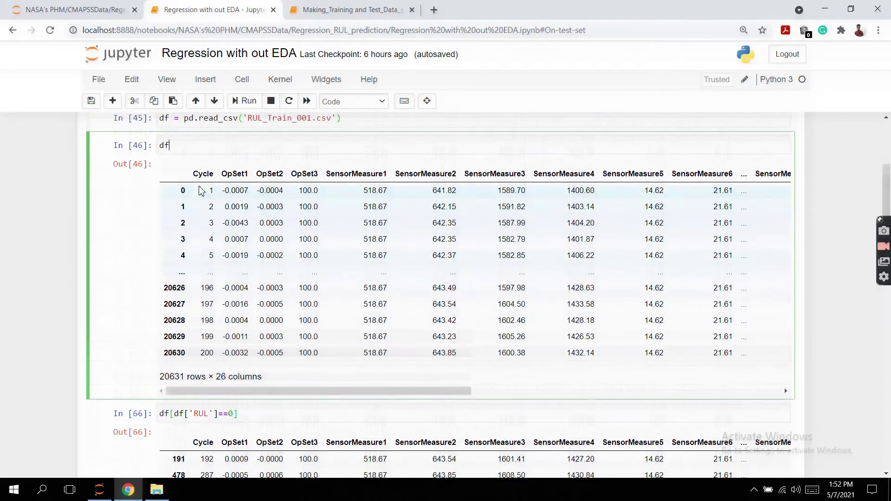
pyautogui.click(198, 177)
pyautogui.doubleClick(202, 174)
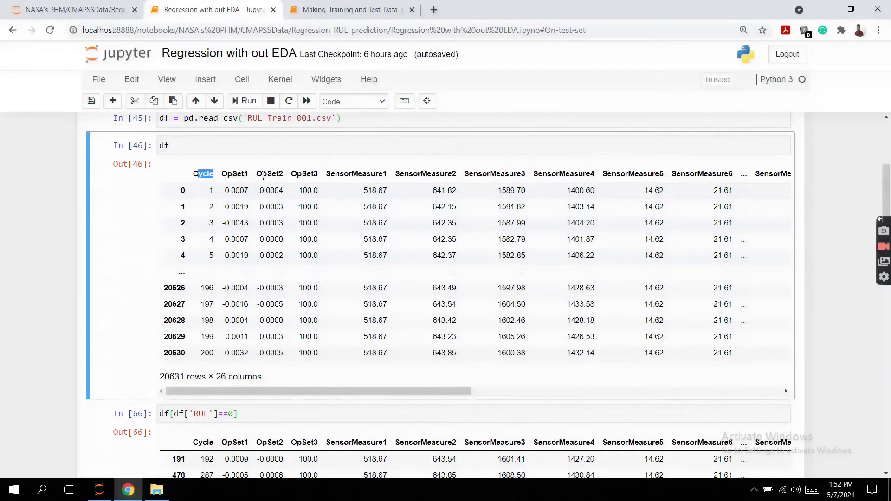
pyautogui.moveTo(352, 173); pyautogui.dragTo(376, 174)
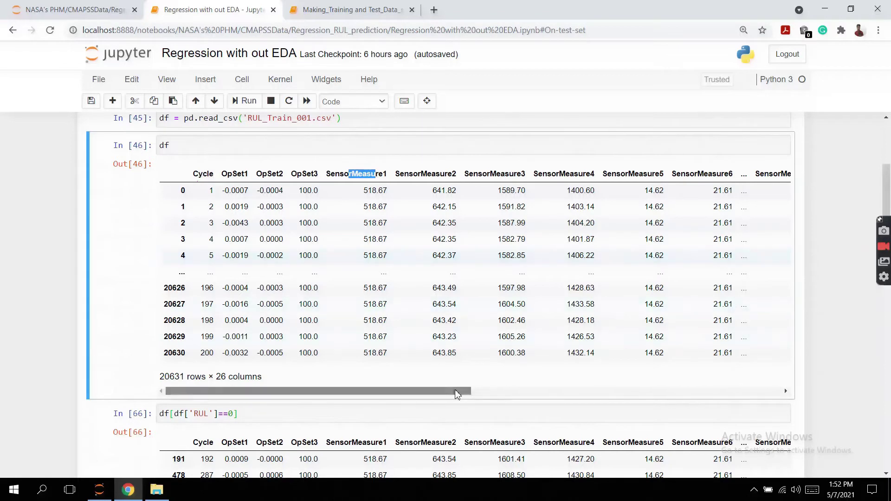
pyautogui.moveTo(461, 391)
pyautogui.mouseDown()
pyautogui.moveTo(571, 398)
pyautogui.moveTo(780, 391)
pyautogui.mouseUp()
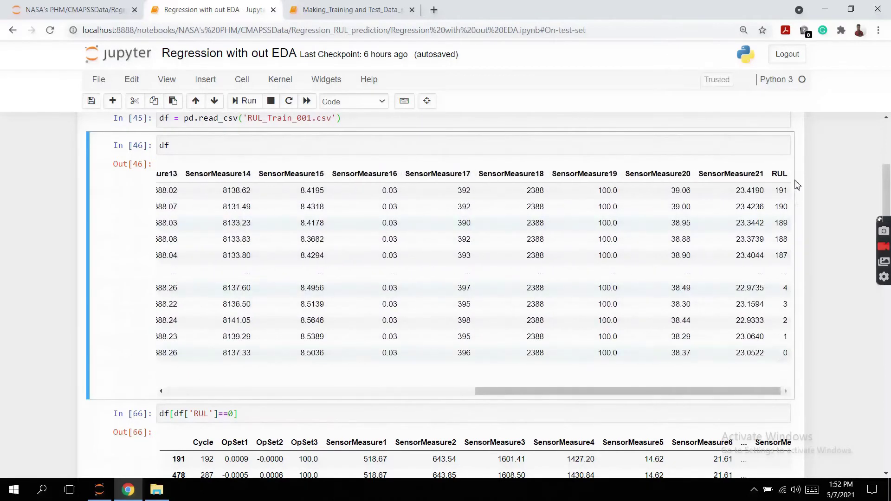
pyautogui.moveTo(789, 175); pyautogui.dragTo(773, 174)
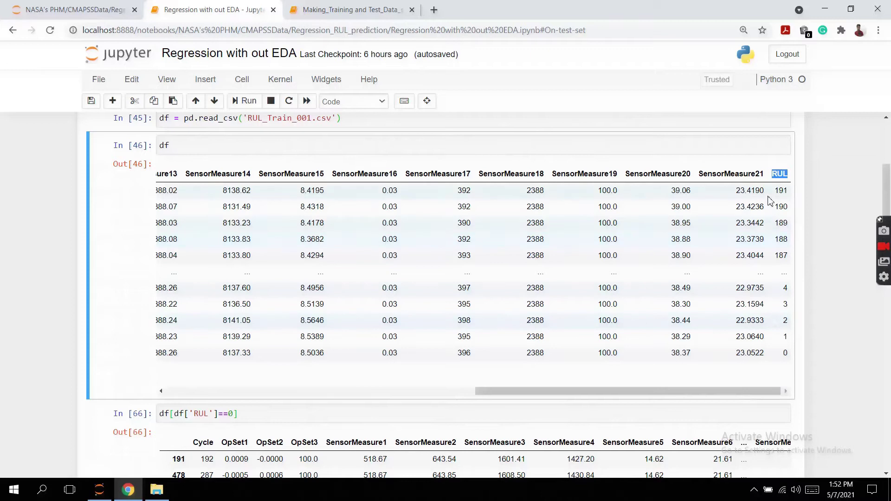
pyautogui.moveTo(728, 392); pyautogui.dragTo(369, 393)
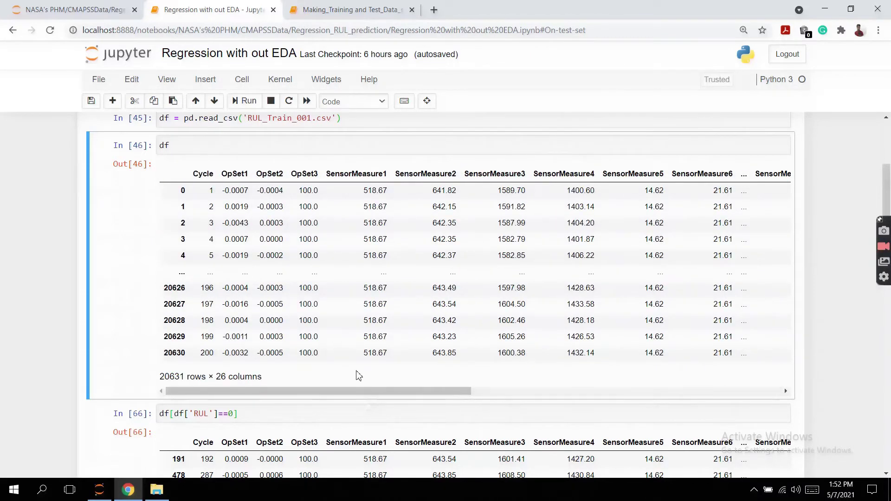
pyautogui.scroll(-1, 333, 350)
pyautogui.scroll(1, 333, 350)
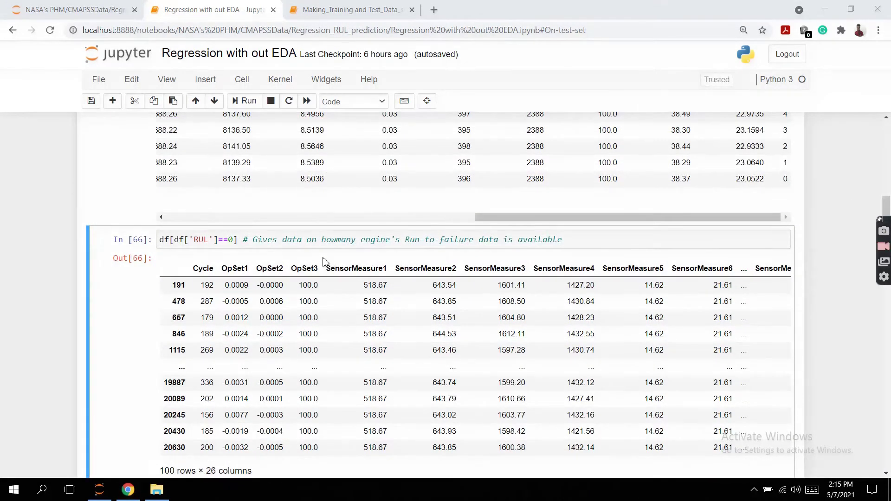
pyautogui.moveTo(238, 239); pyautogui.dragTo(161, 242)
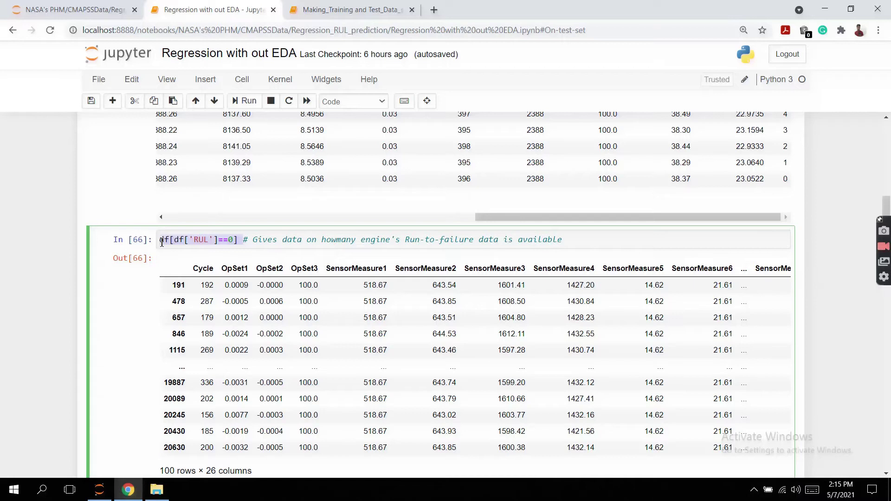
pyautogui.click(231, 239)
pyautogui.click(185, 241)
pyautogui.click(198, 241)
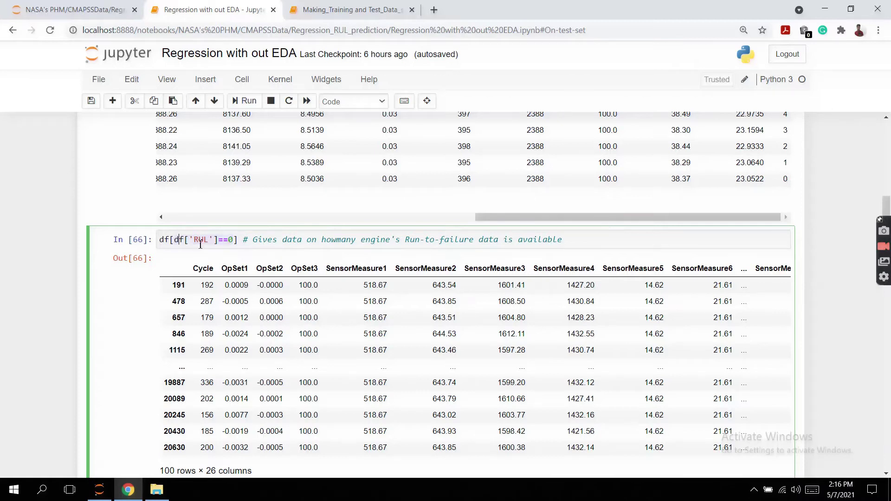
pyautogui.doubleClick(202, 240)
pyautogui.scroll(3, 471, 267)
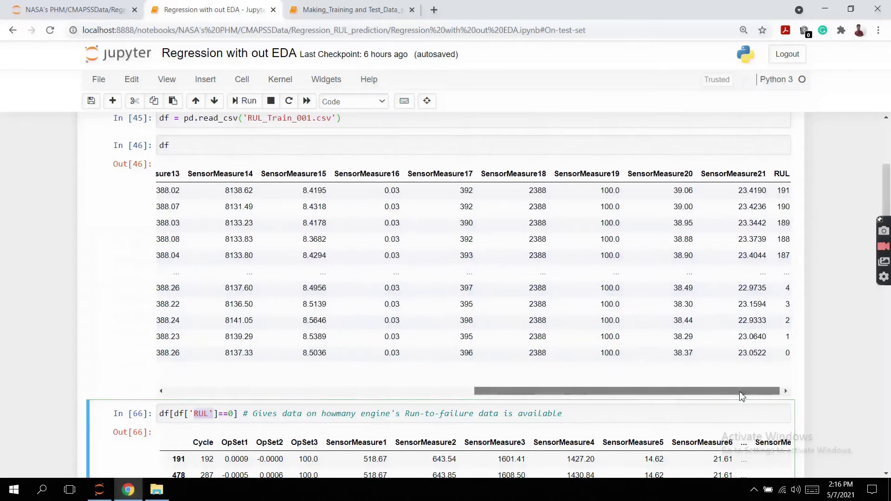
pyautogui.moveTo(743, 395)
pyautogui.mouseDown()
pyautogui.moveTo(430, 399)
pyautogui.moveTo(270, 234)
pyautogui.mouseUp()
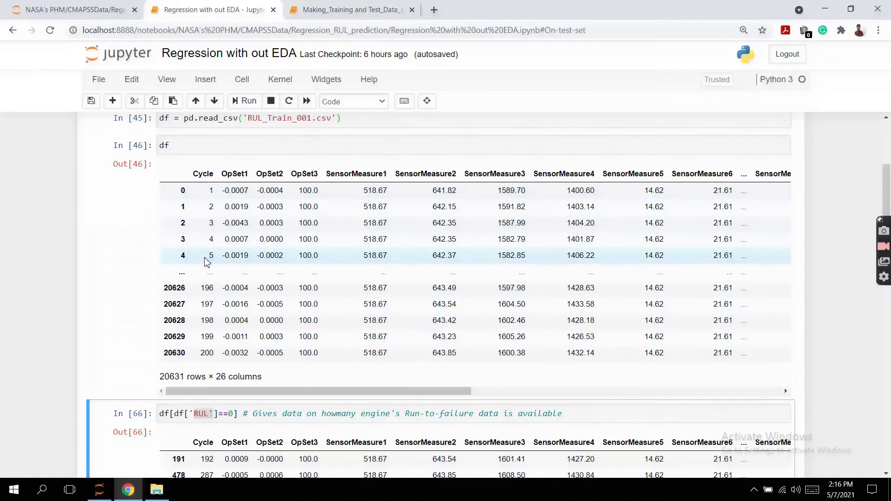
pyautogui.scroll(-2, 106, 259)
pyautogui.scroll(-2, 106, 259)
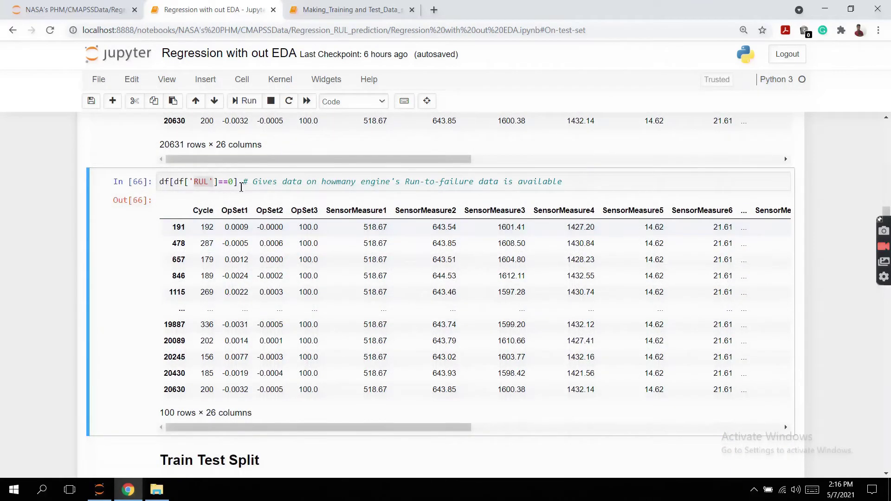
pyautogui.moveTo(238, 182); pyautogui.dragTo(159, 181)
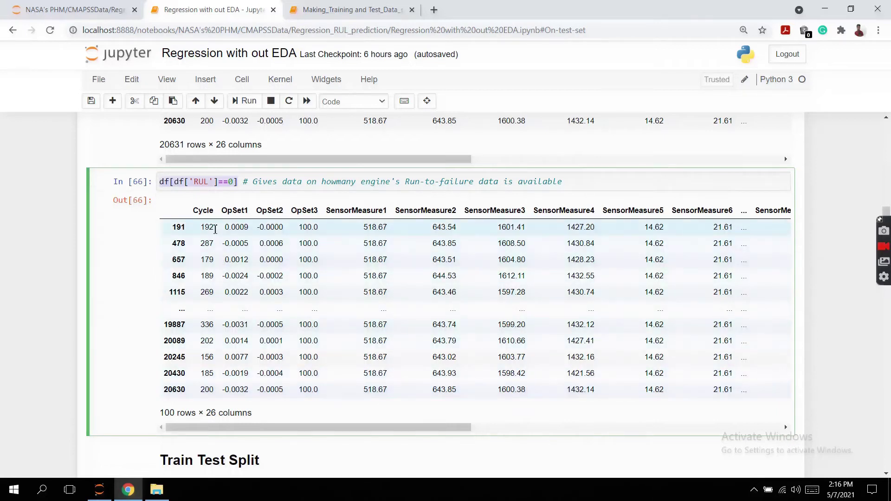
pyautogui.doubleClick(208, 228)
pyautogui.doubleClick(207, 243)
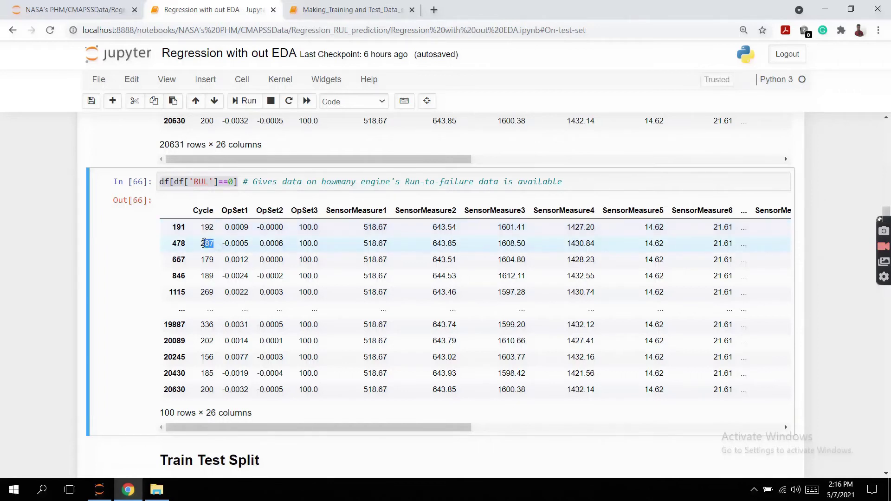
pyautogui.doubleClick(206, 259)
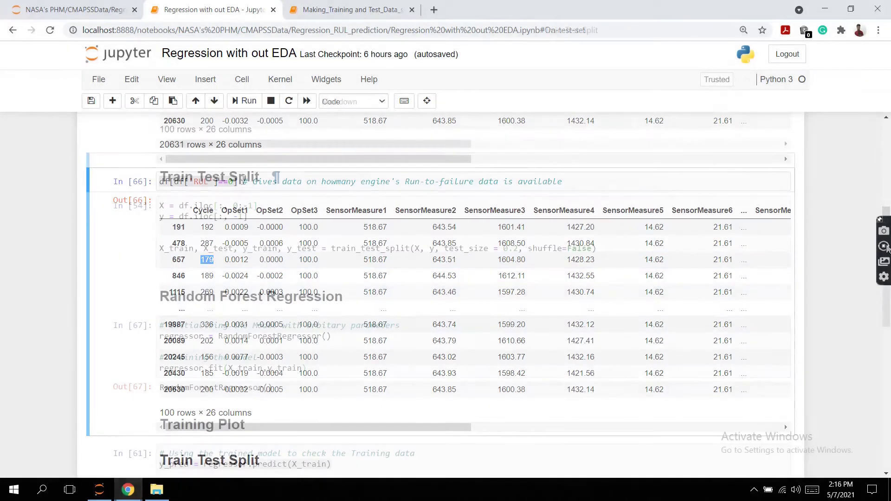
pyautogui.scroll(-4, 240, 179)
pyautogui.click(240, 179)
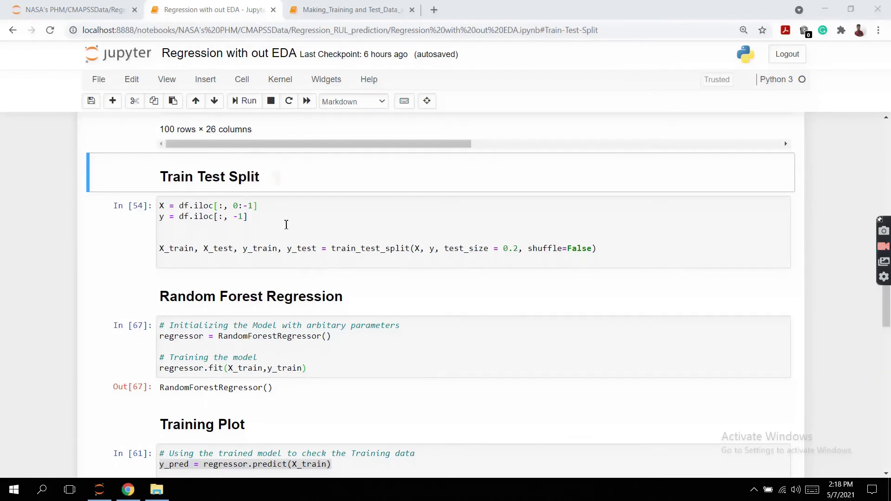
pyautogui.moveTo(261, 221)
pyautogui.mouseDown()
pyautogui.moveTo(141, 216)
pyautogui.moveTo(142, 209)
pyautogui.mouseUp()
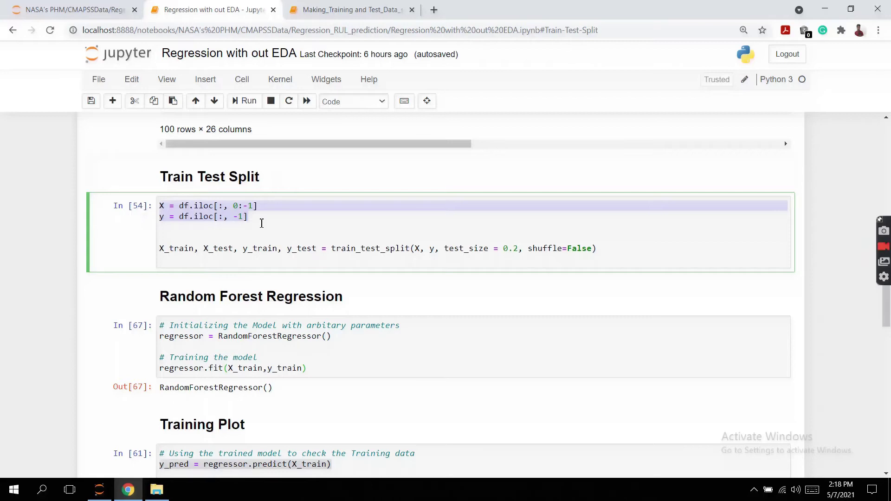
pyautogui.click(258, 227)
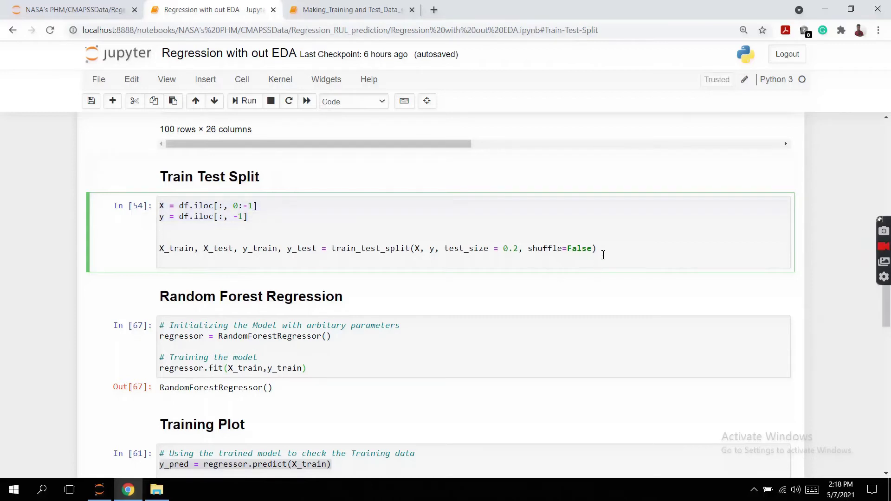
pyautogui.moveTo(599, 249); pyautogui.dragTo(154, 253)
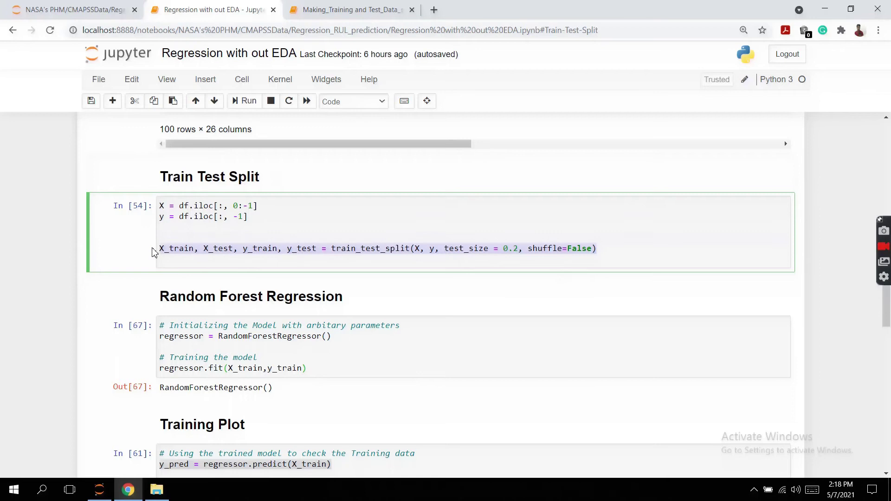
pyautogui.click(528, 256)
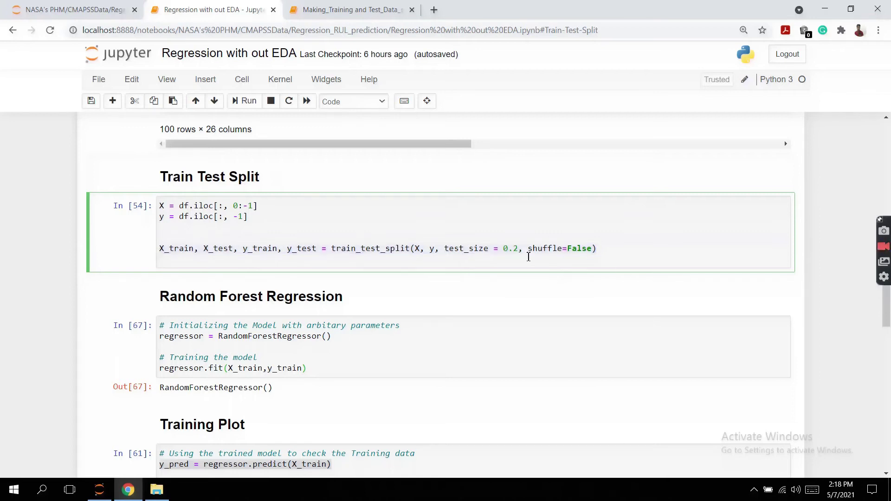
pyautogui.moveTo(522, 250); pyautogui.dragTo(448, 252)
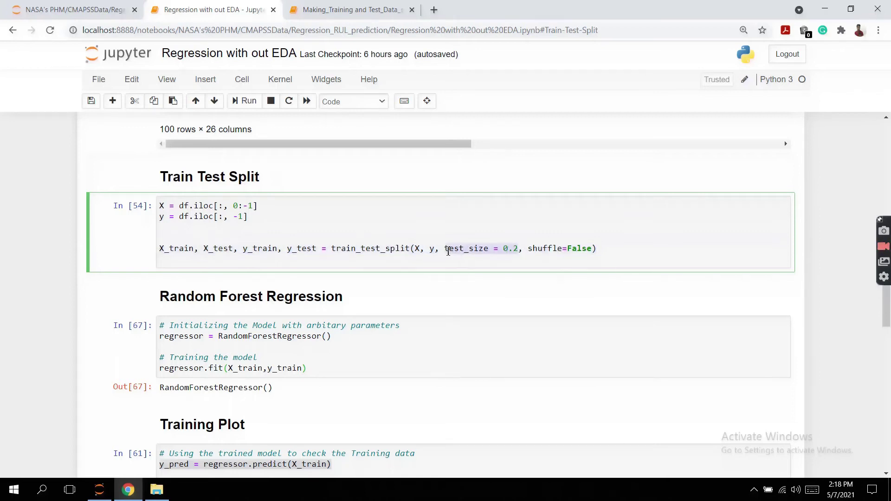
pyautogui.click(444, 260)
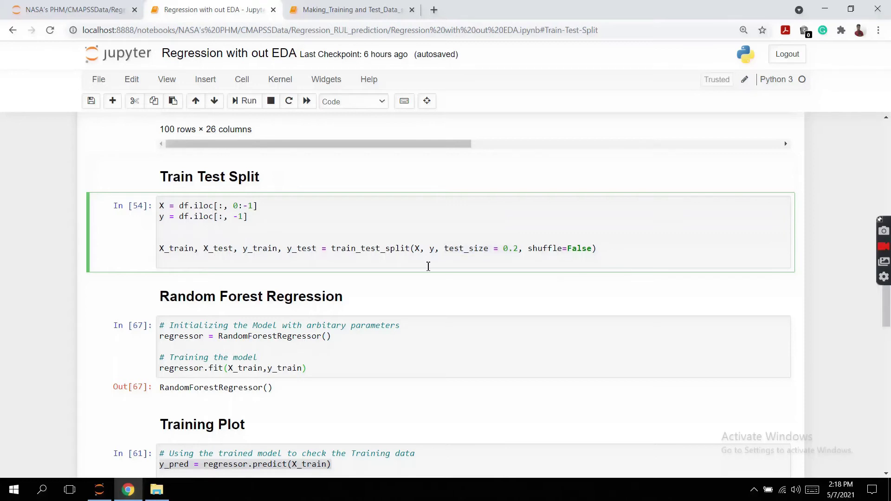
pyautogui.click(380, 286)
pyautogui.scroll(-1, 380, 271)
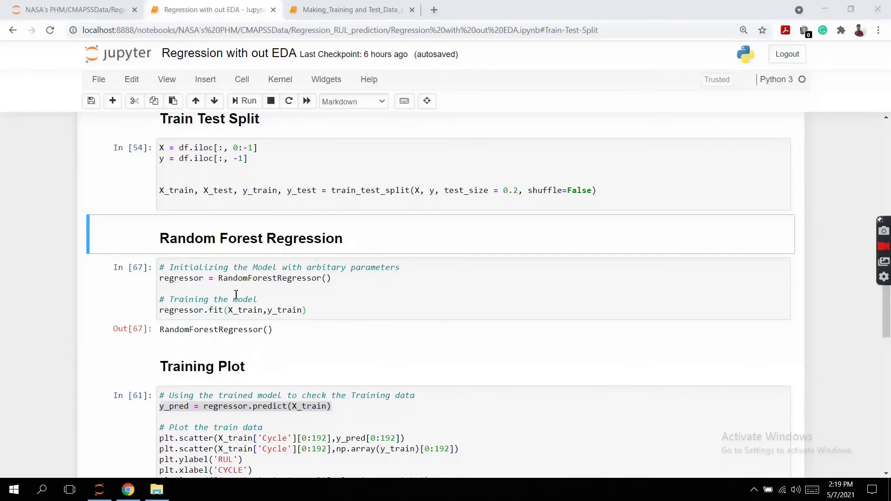
pyautogui.click(286, 313)
pyautogui.moveTo(303, 312); pyautogui.dragTo(229, 311)
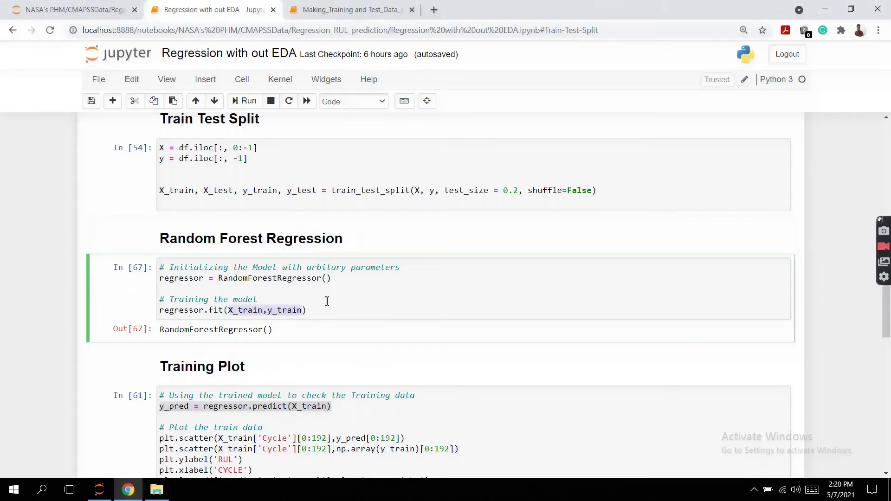
pyautogui.moveTo(346, 279); pyautogui.dragTo(164, 281)
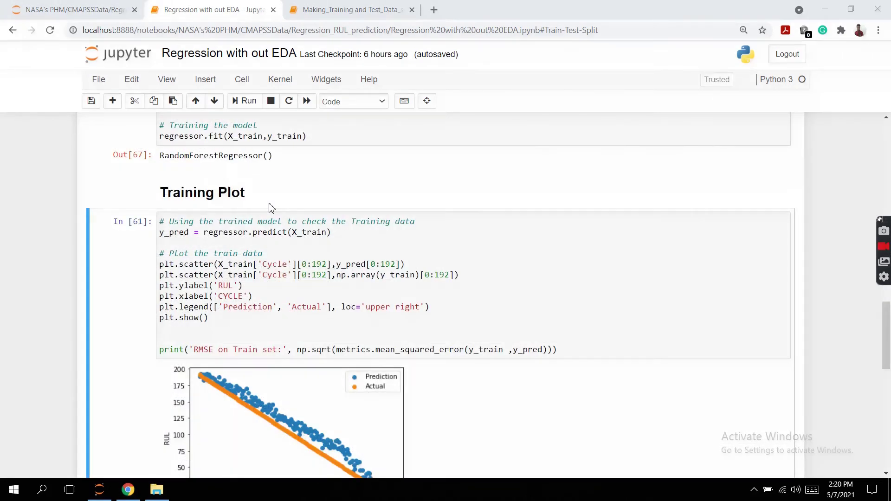
pyautogui.click(224, 193)
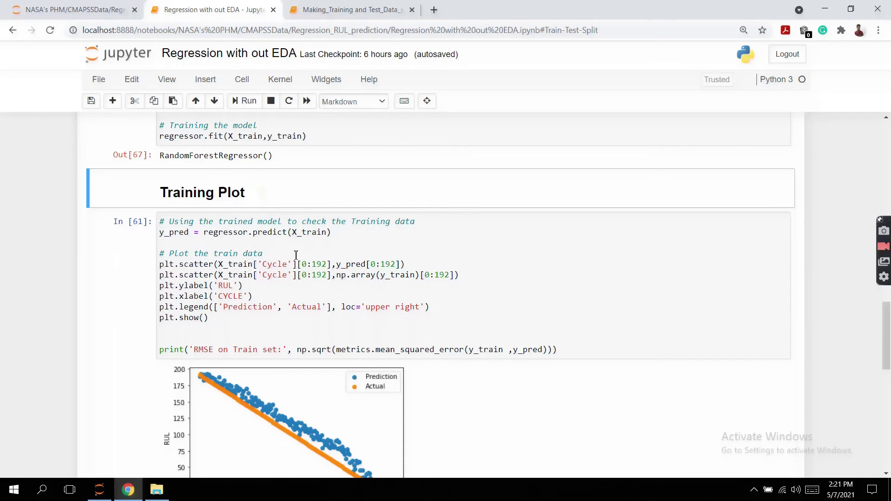
pyautogui.click(336, 233)
pyautogui.tripleClick(160, 235)
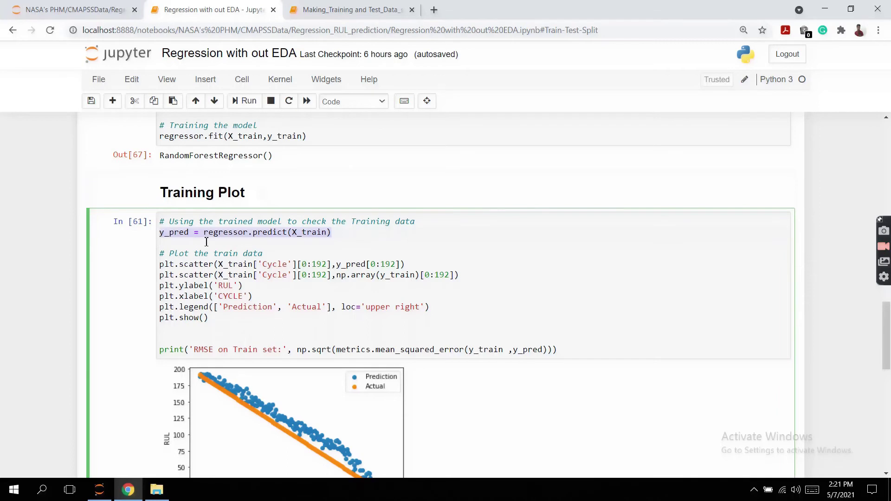
pyautogui.doubleClick(160, 236)
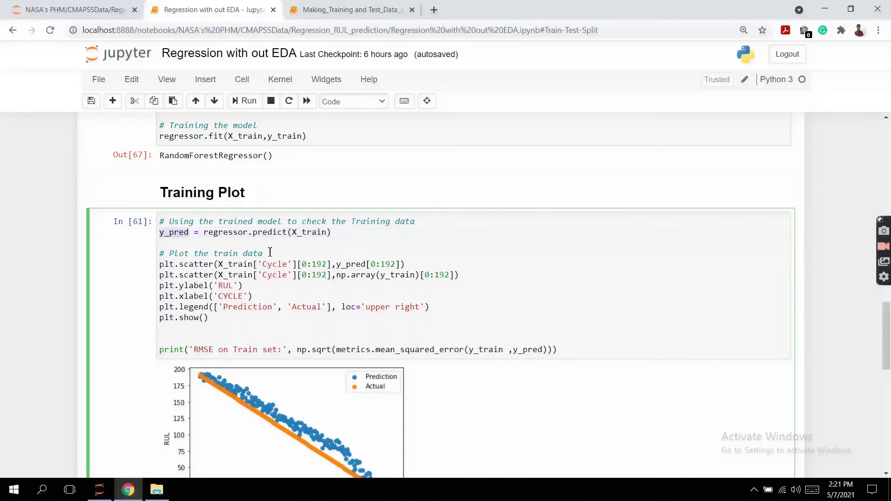
pyautogui.scroll(-1, 269, 253)
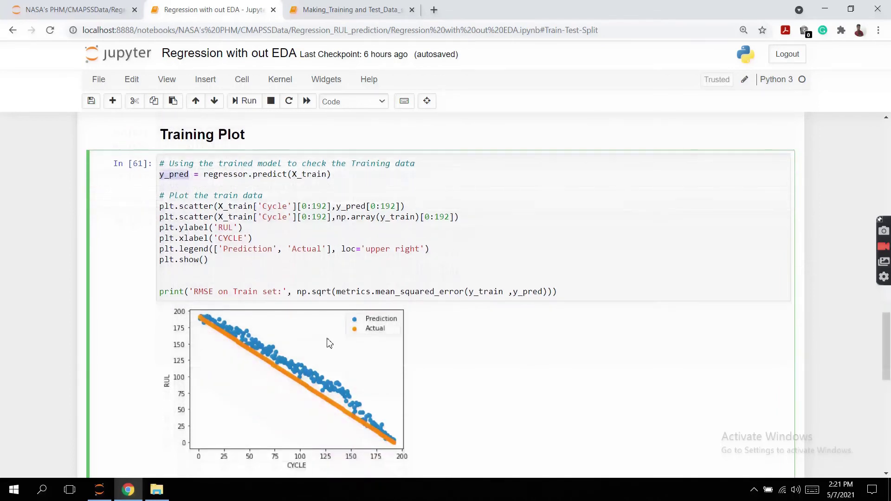
pyautogui.doubleClick(498, 293)
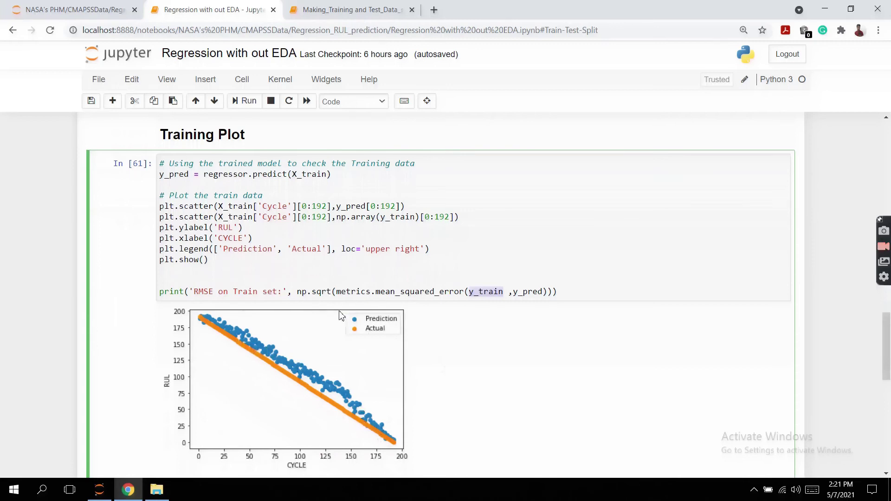
pyautogui.scroll(-1, 329, 310)
pyautogui.moveTo(341, 428); pyautogui.dragTo(162, 429)
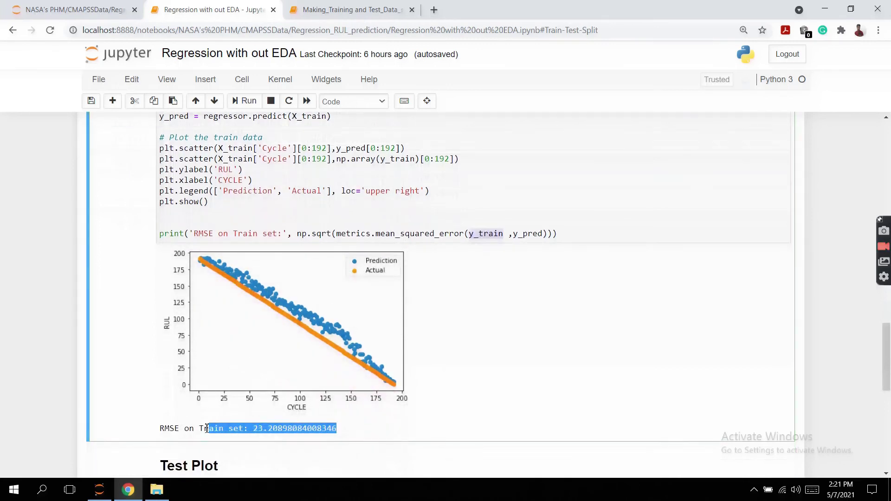
pyautogui.click(446, 397)
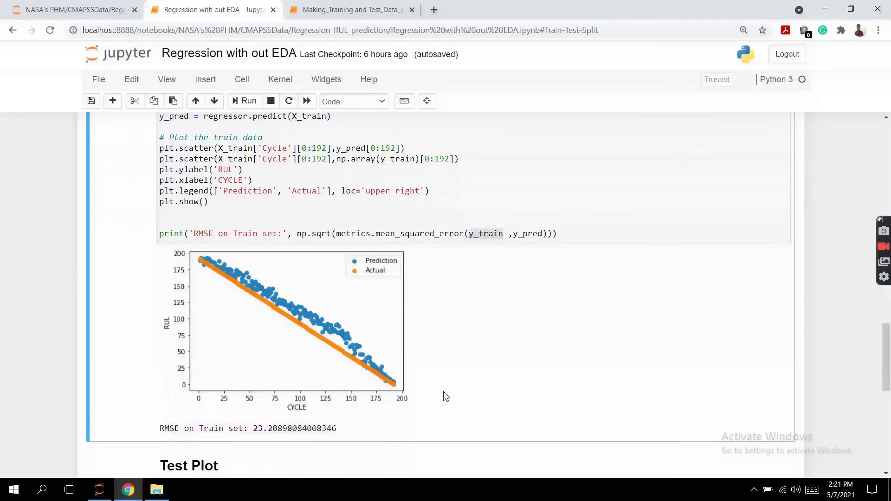
pyautogui.scroll(1, 445, 397)
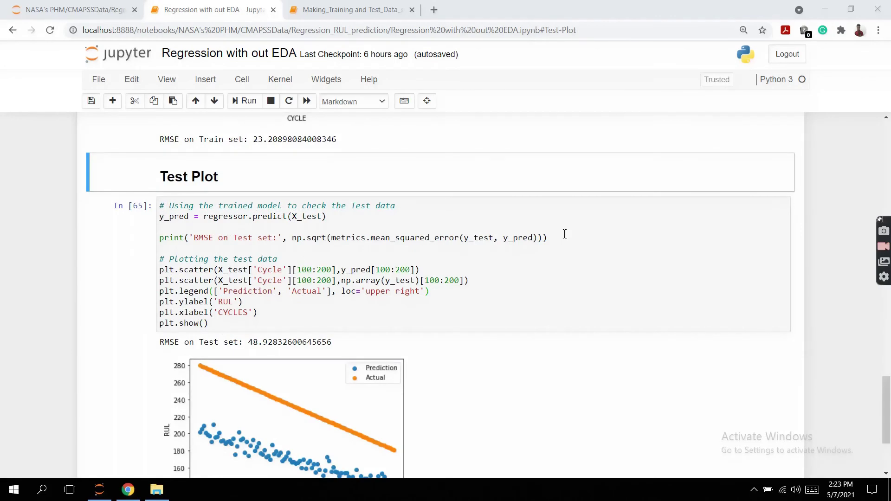
pyautogui.scroll(-1, 553, 162)
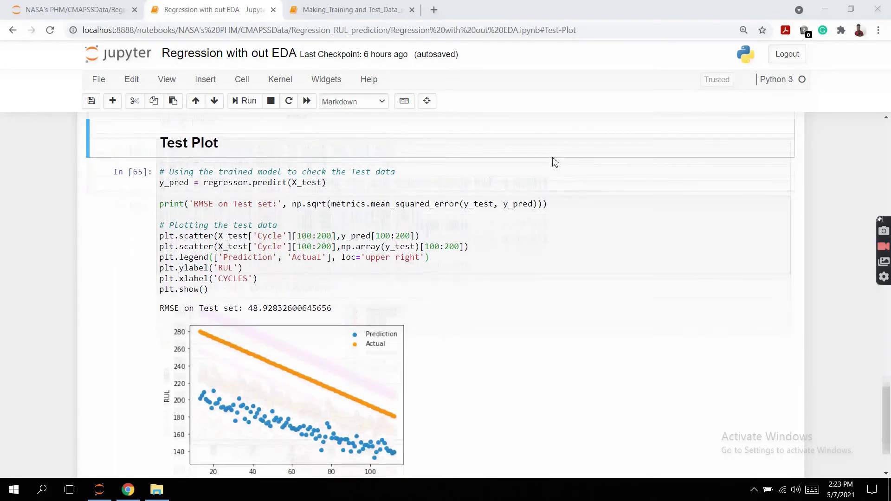
pyautogui.scroll(1, 554, 162)
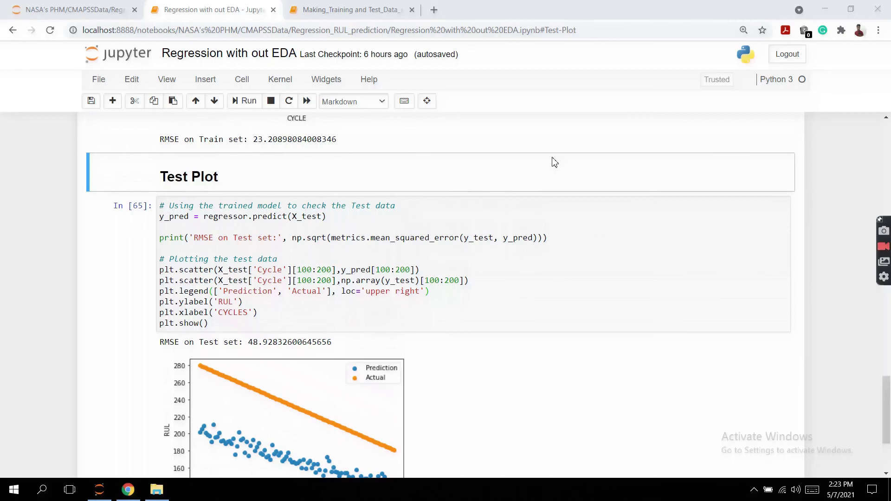
pyautogui.scroll(-2, 406, 257)
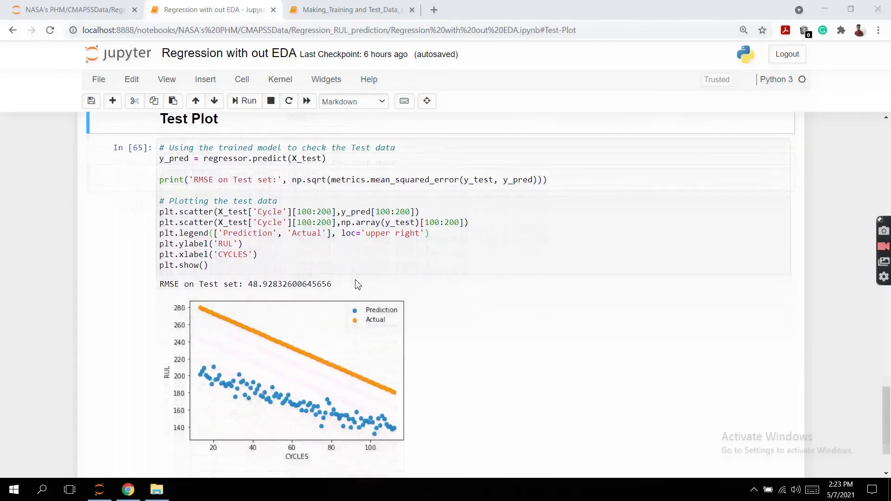
pyautogui.moveTo(349, 289); pyautogui.dragTo(250, 286)
pyautogui.click(276, 286)
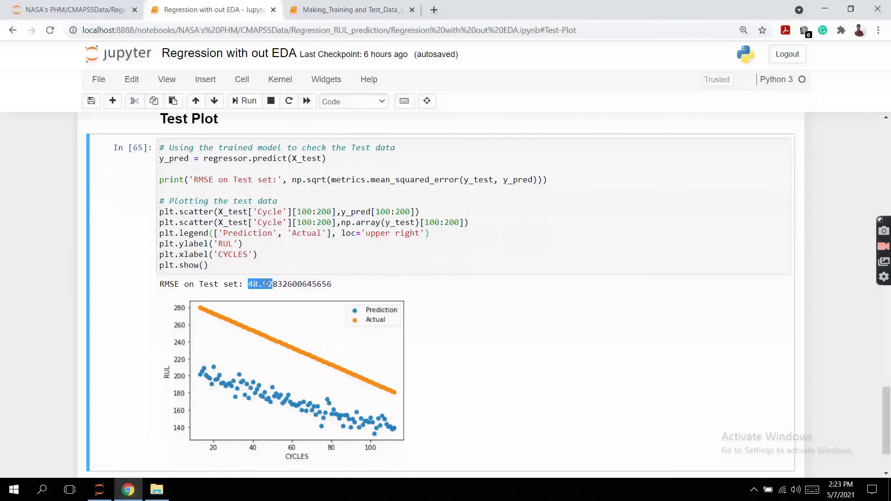
pyautogui.scroll(1, 267, 283)
pyautogui.scroll(2, 268, 283)
pyautogui.click(276, 257)
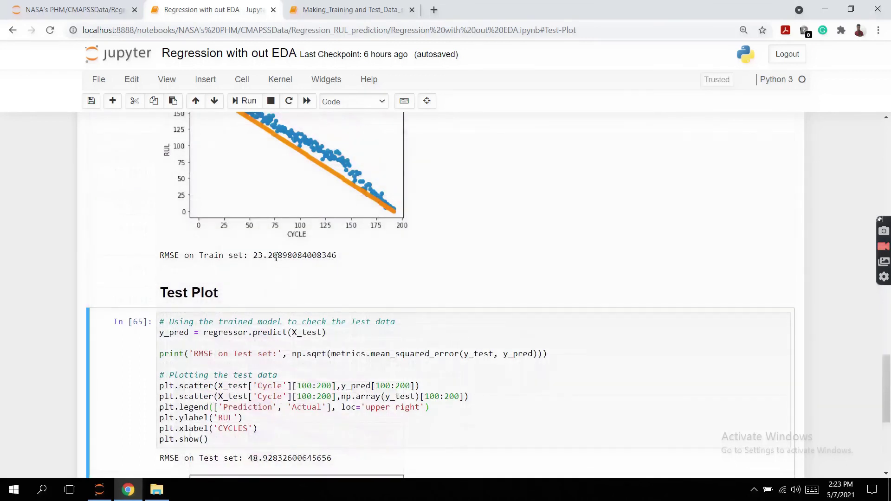
pyautogui.moveTo(278, 255); pyautogui.dragTo(254, 256)
pyautogui.scroll(-1, 408, 265)
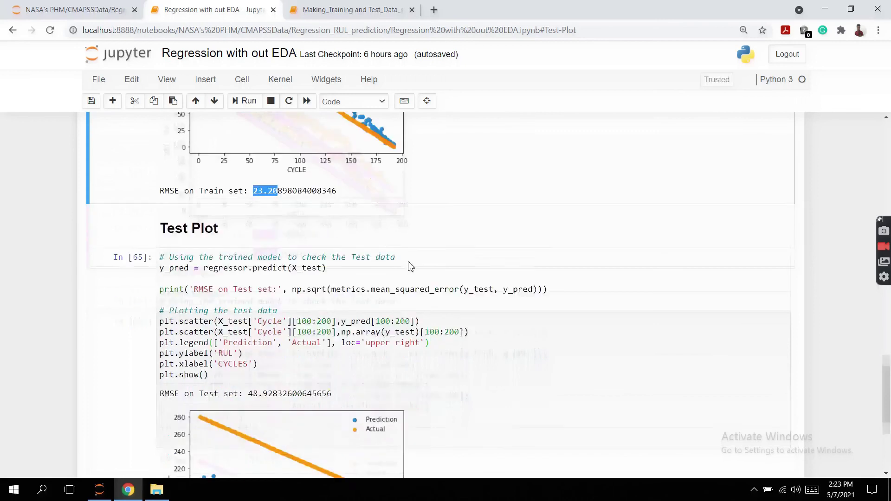
pyautogui.scroll(-2, 408, 264)
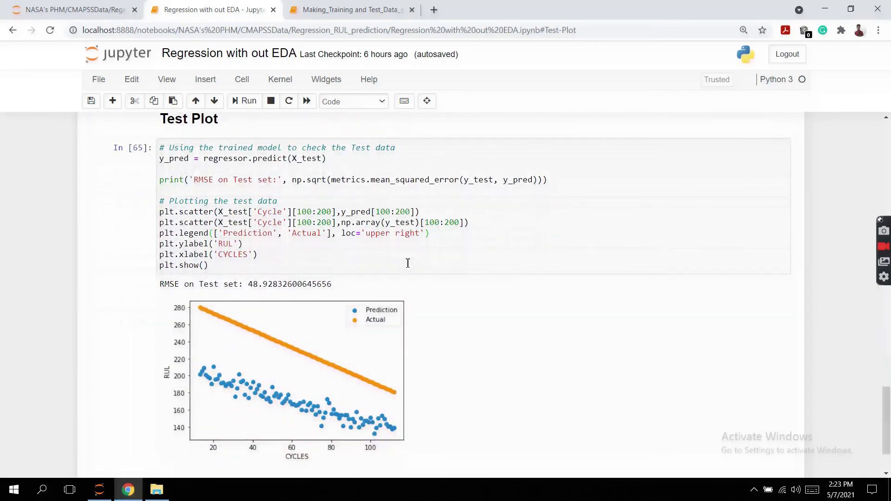
pyautogui.scroll(-1, 408, 263)
pyautogui.click(360, 282)
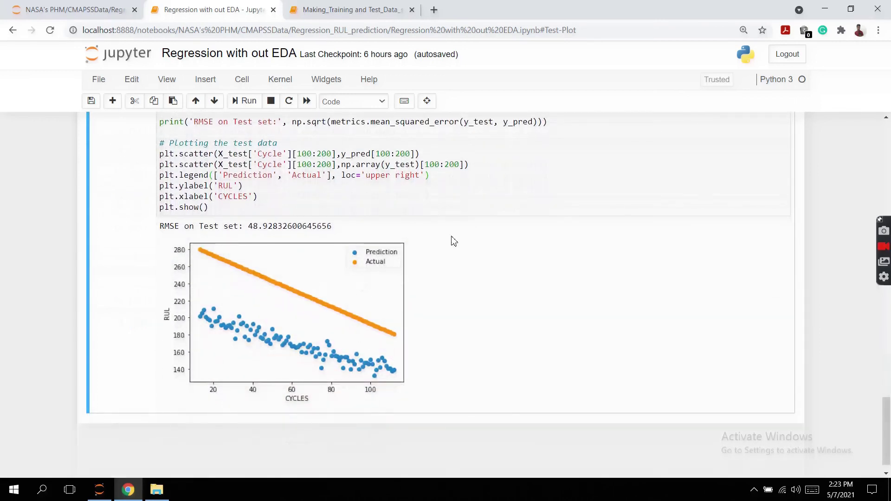
pyautogui.scroll(1, 451, 241)
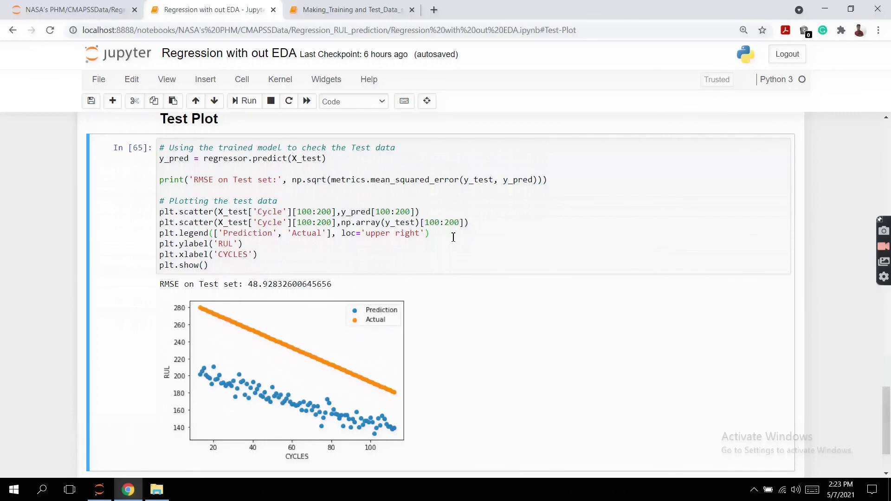
pyautogui.scroll(-1, 452, 237)
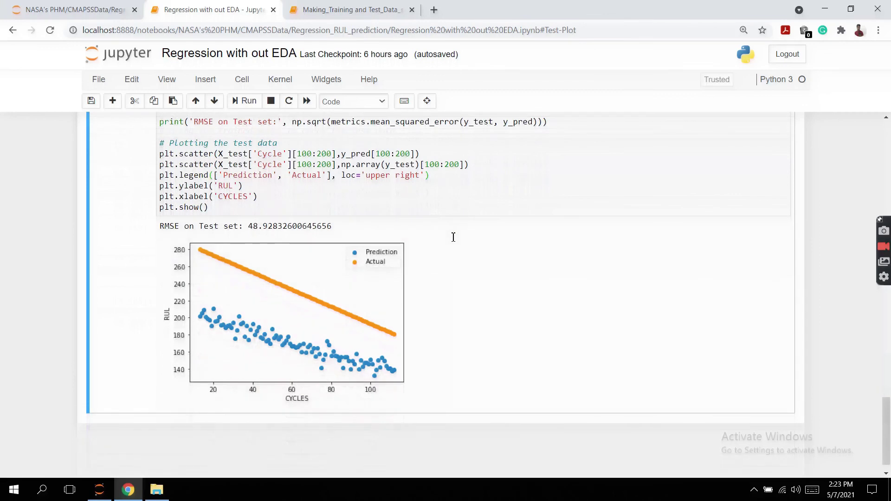
pyautogui.scroll(1, 453, 237)
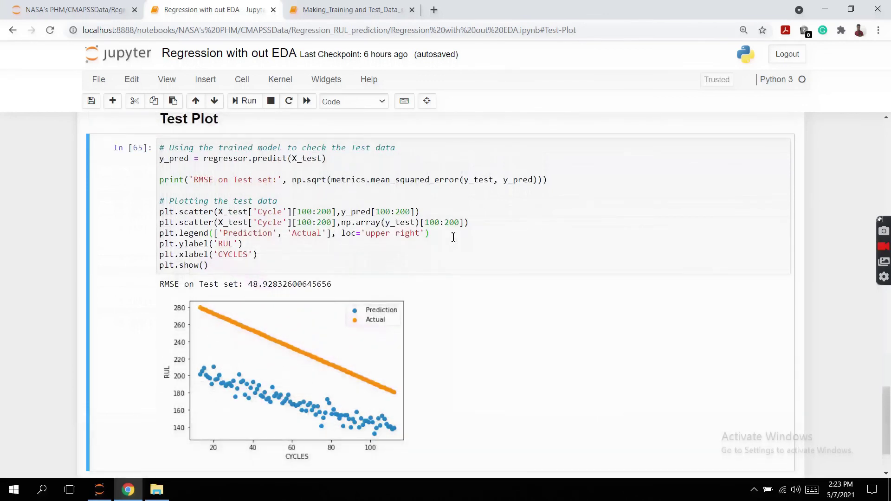
pyautogui.scroll(-1, 700, 356)
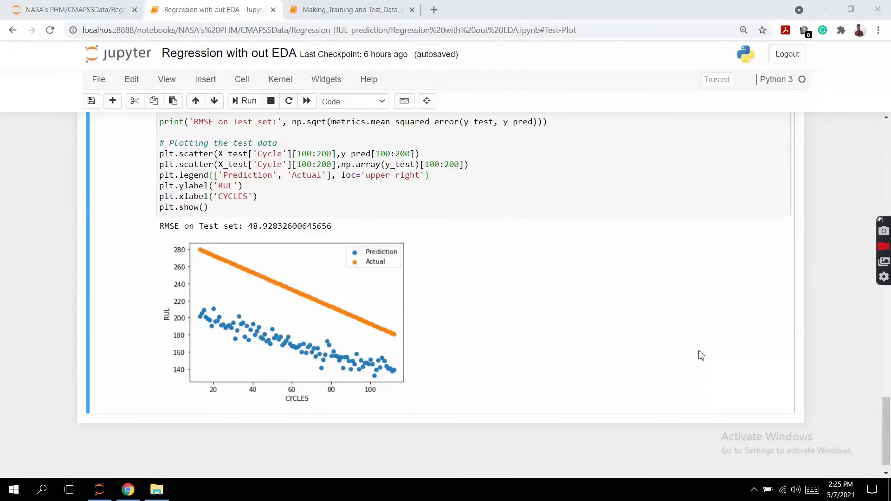